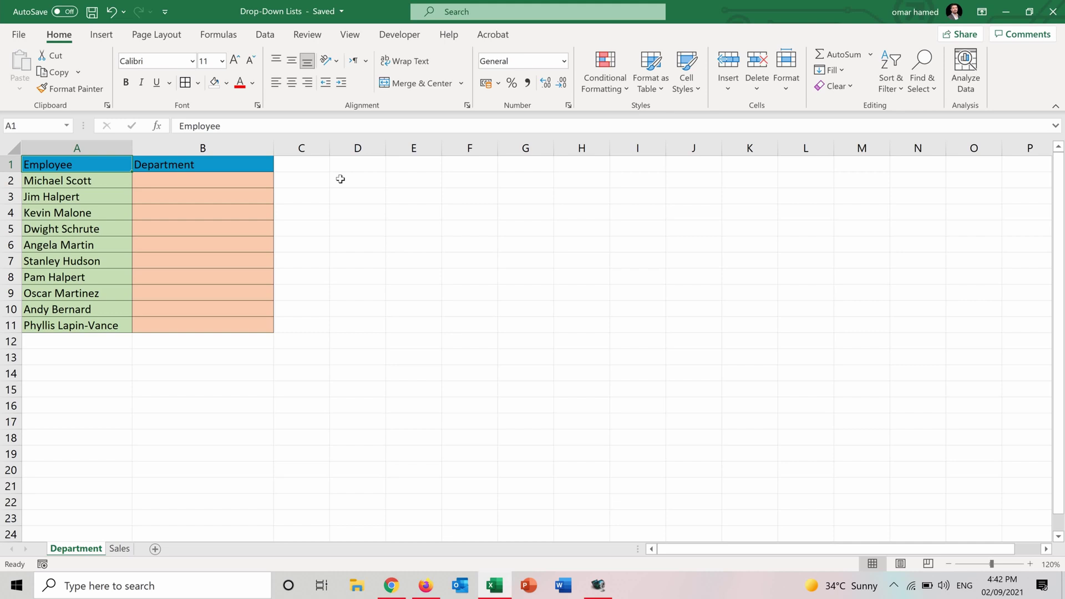
Type Management in B2 and begin Sales below, then clear both entries.
left_click(201, 183)
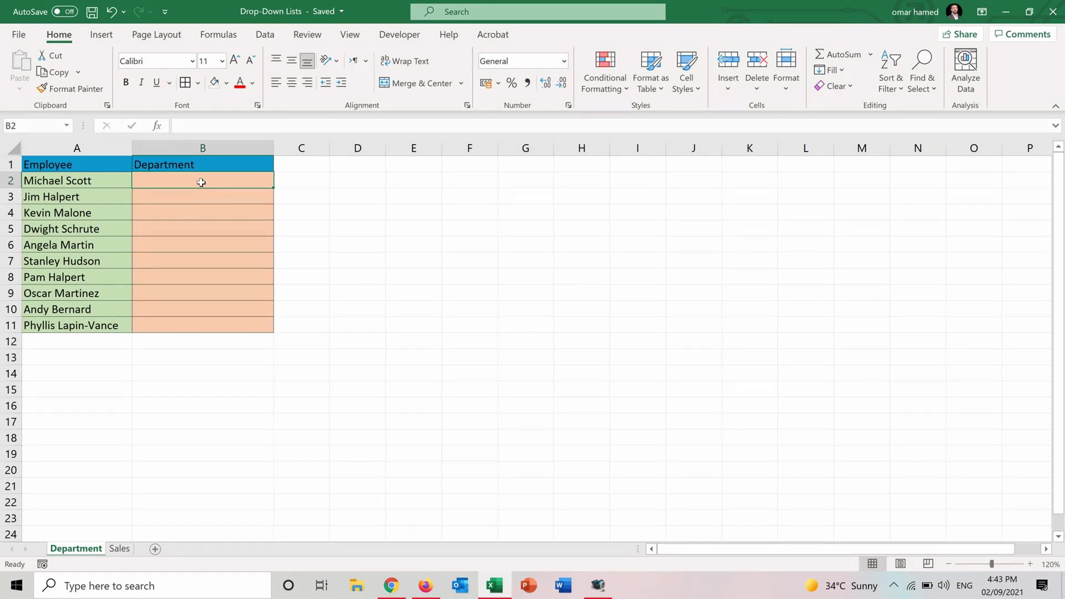
type("Manag")
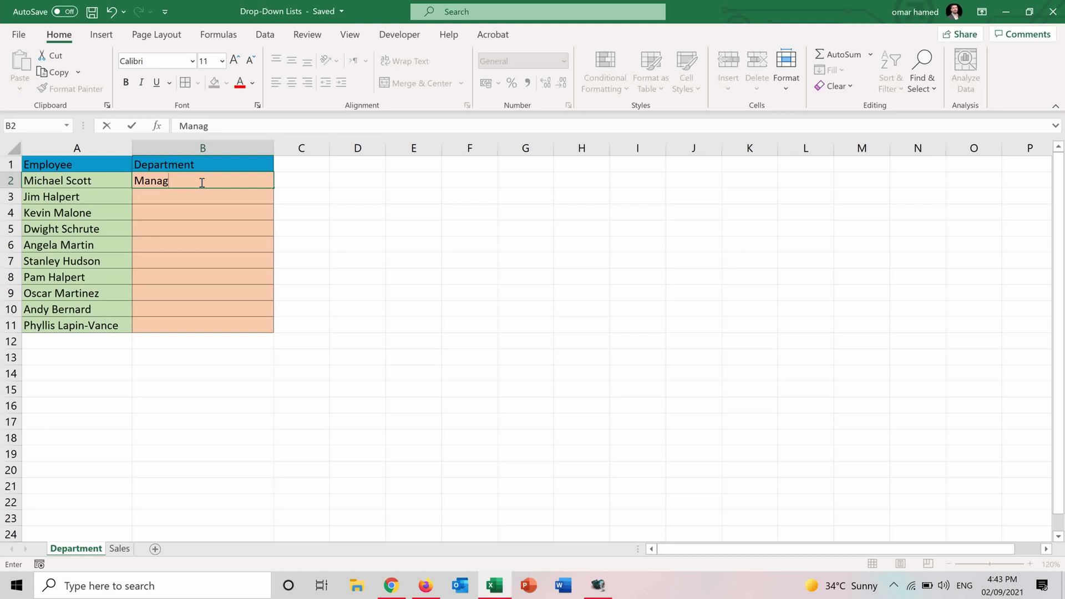
type("ement")
key("Return")
type("Sal")
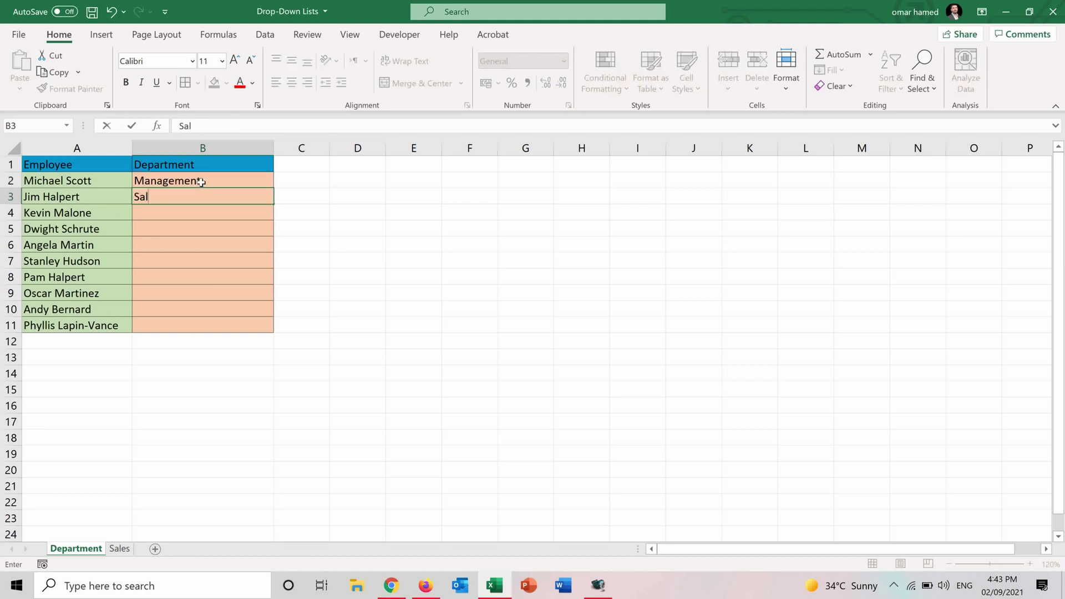
type("es")
key("BackSpace")
key("BackSpace")
key("BackSpace")
key("BackSpace")
key("BackSpace")
left_click(203, 181)
key("Delete")
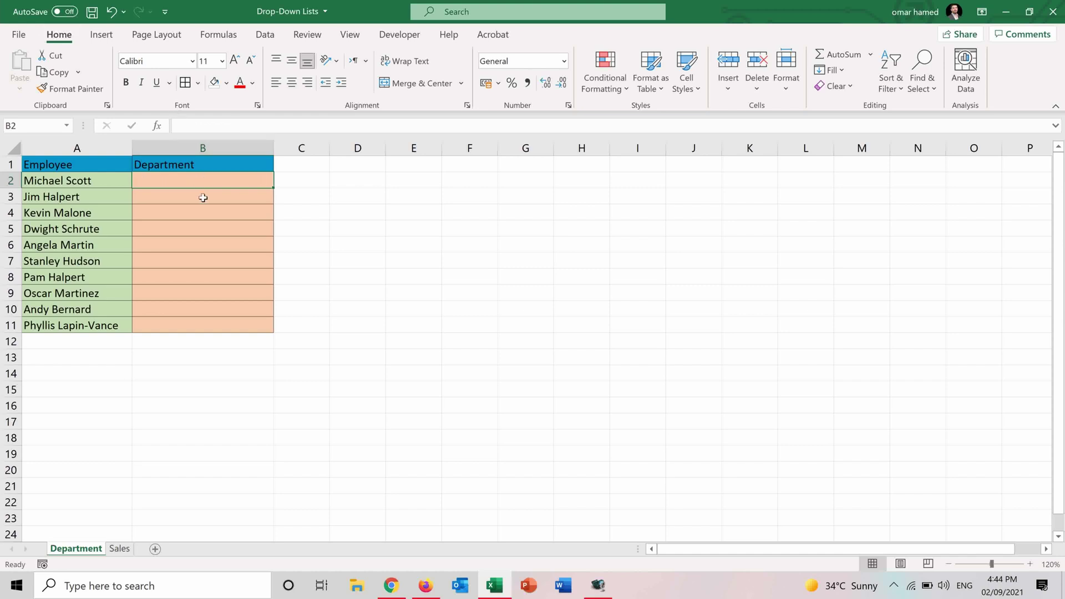
Apply a List validation to B2:B11 with source 'Management, Sales, Accounting'.
left_click_drag(203, 198, 203, 324)
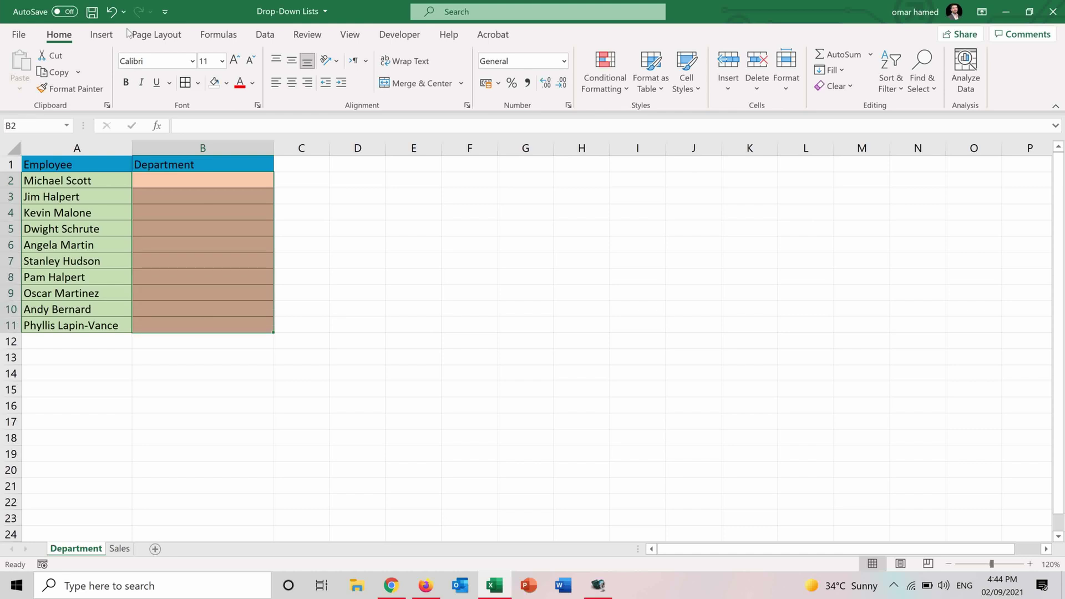
left_click(266, 34)
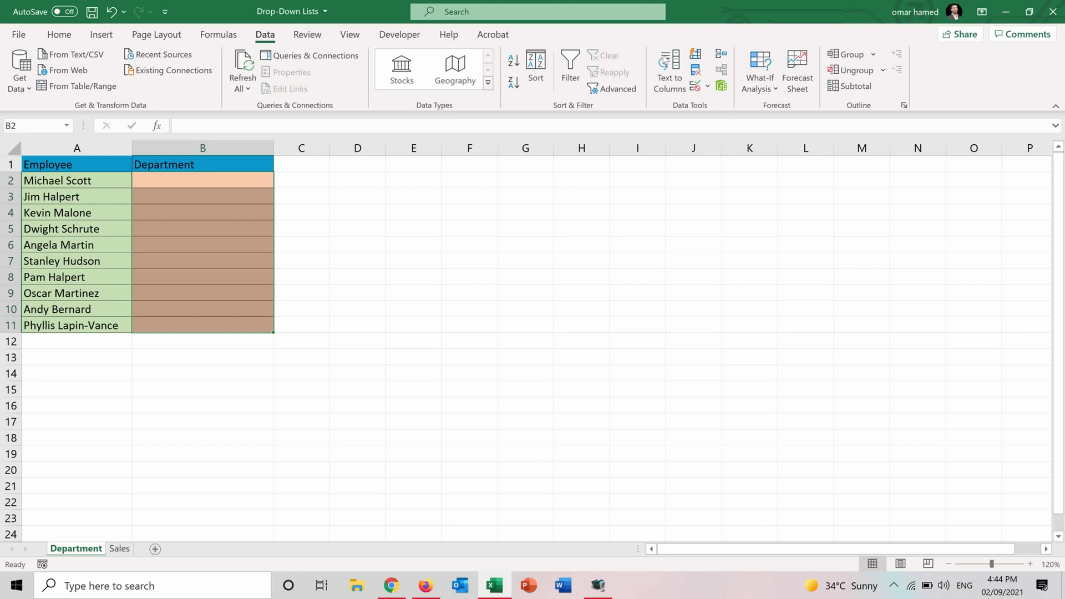
left_click(695, 87)
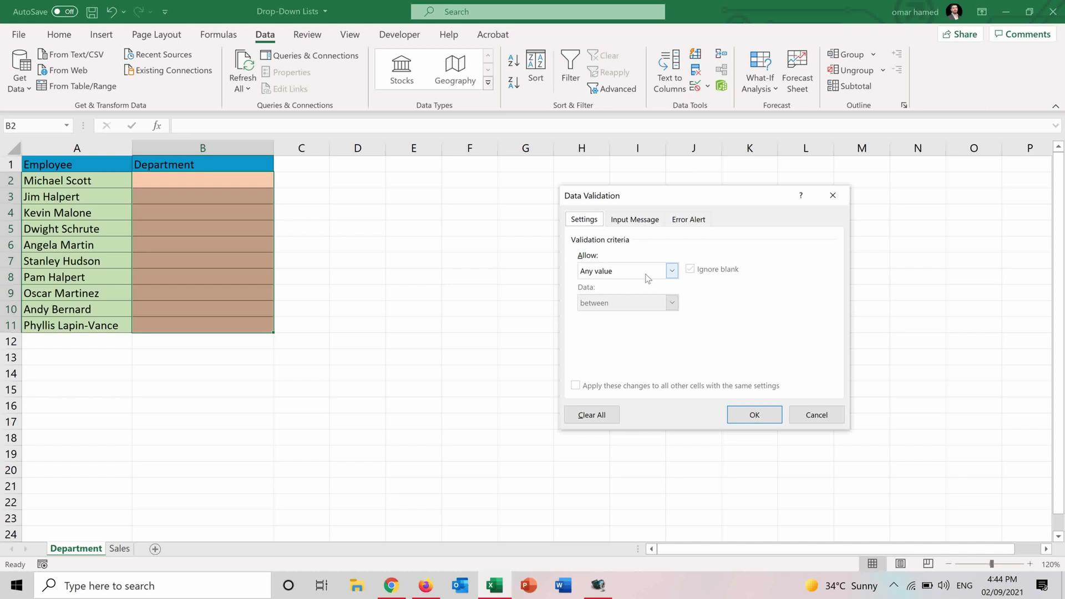
left_click(668, 274)
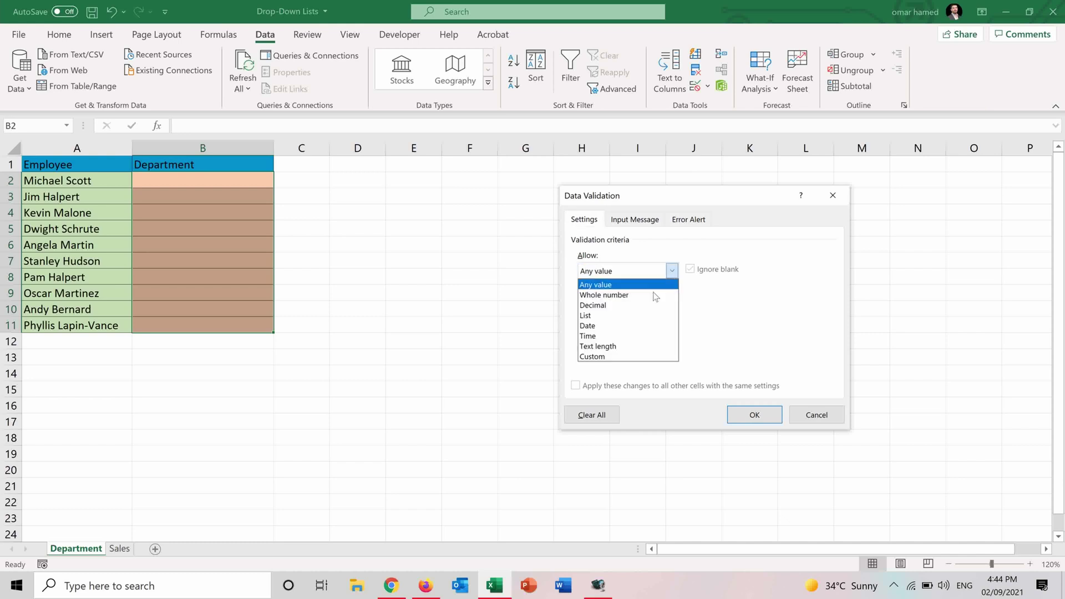
left_click(617, 314)
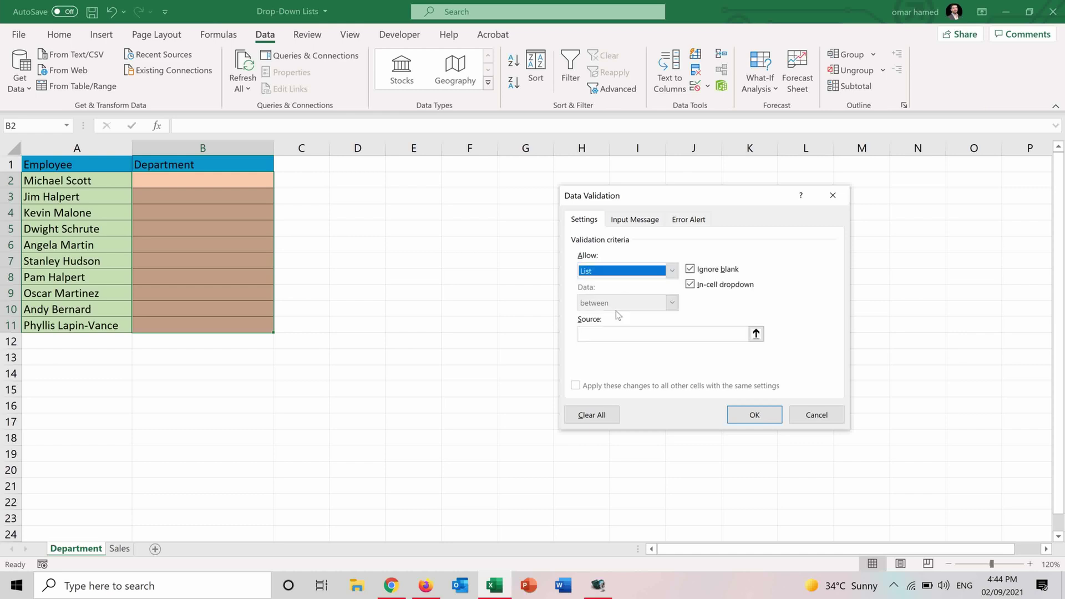
left_click(593, 332)
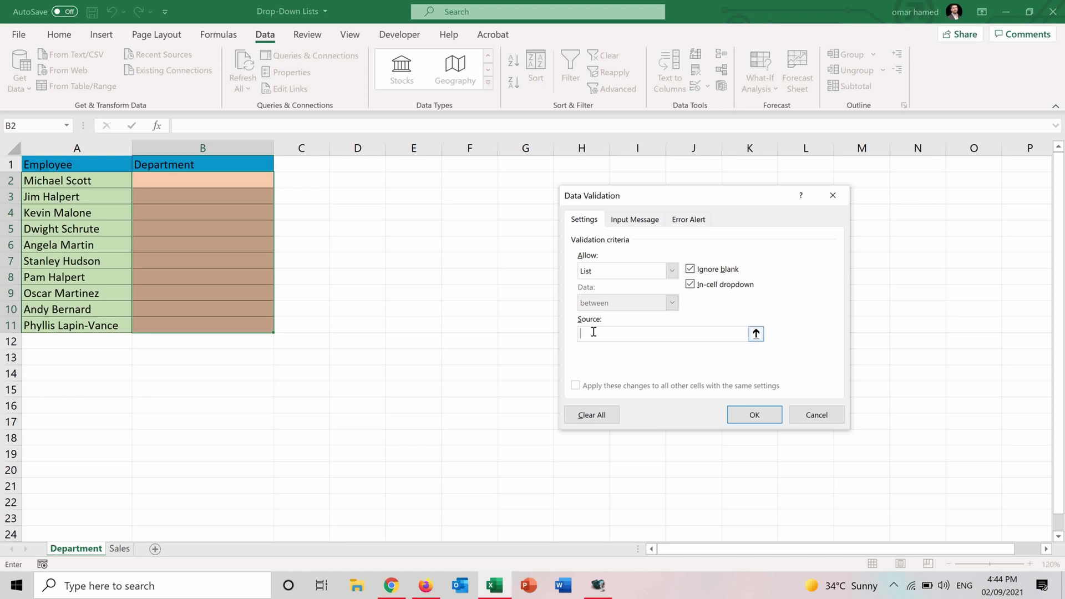
type("Management, Sales, Accounting")
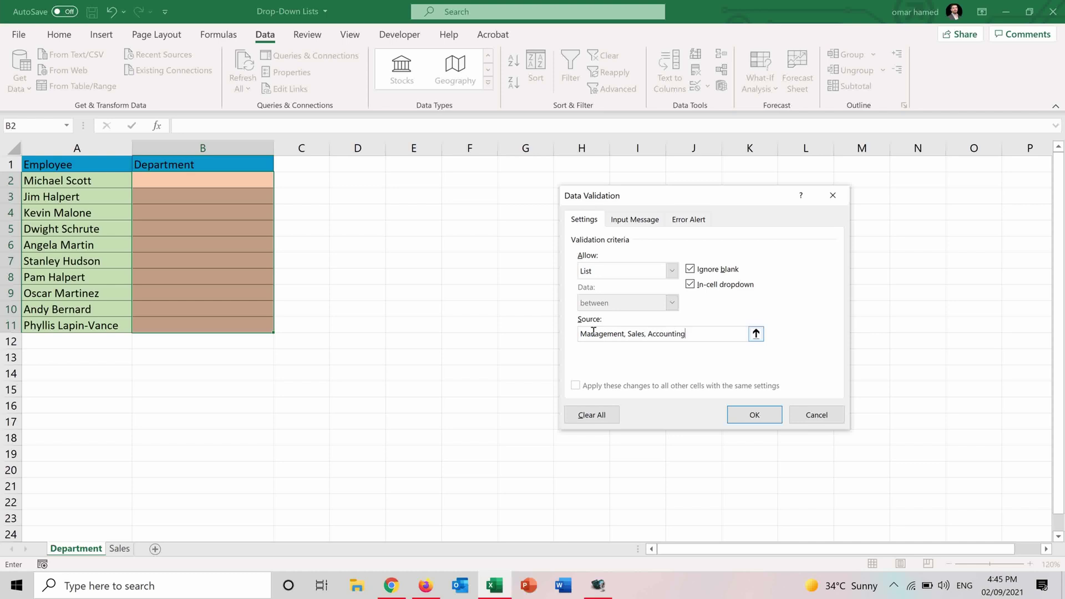
left_click(754, 416)
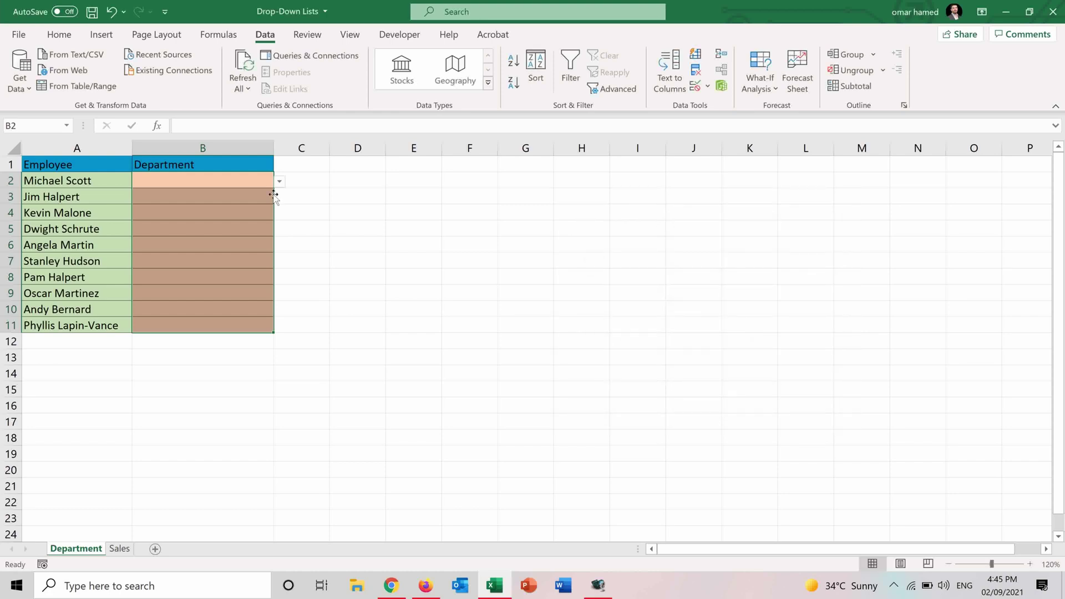
Pick Management for B2 from its new drop-down list.
left_click(249, 194)
left_click(242, 179)
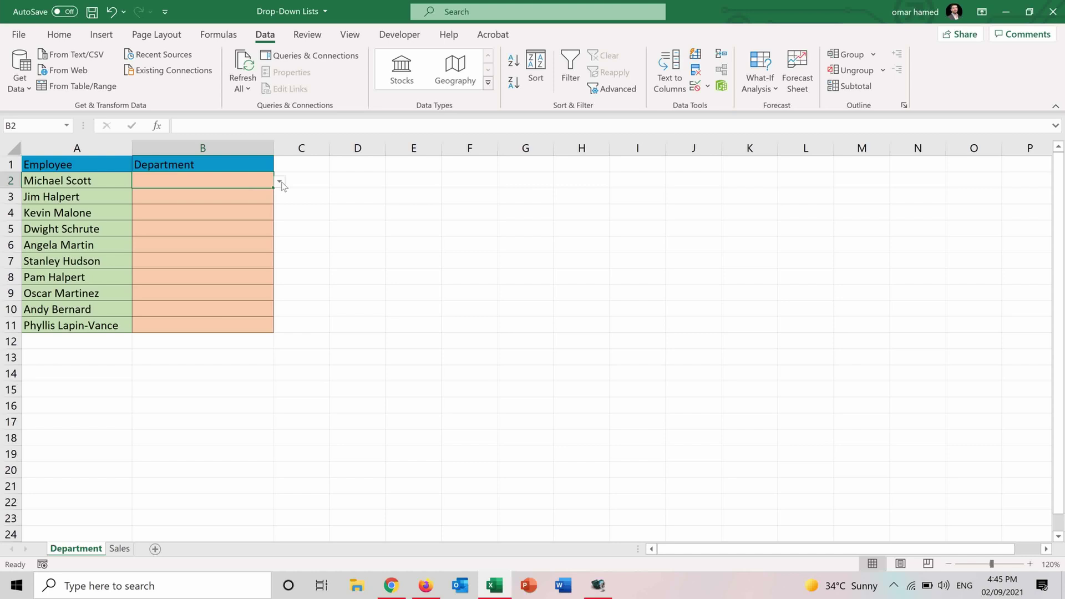
left_click(280, 182)
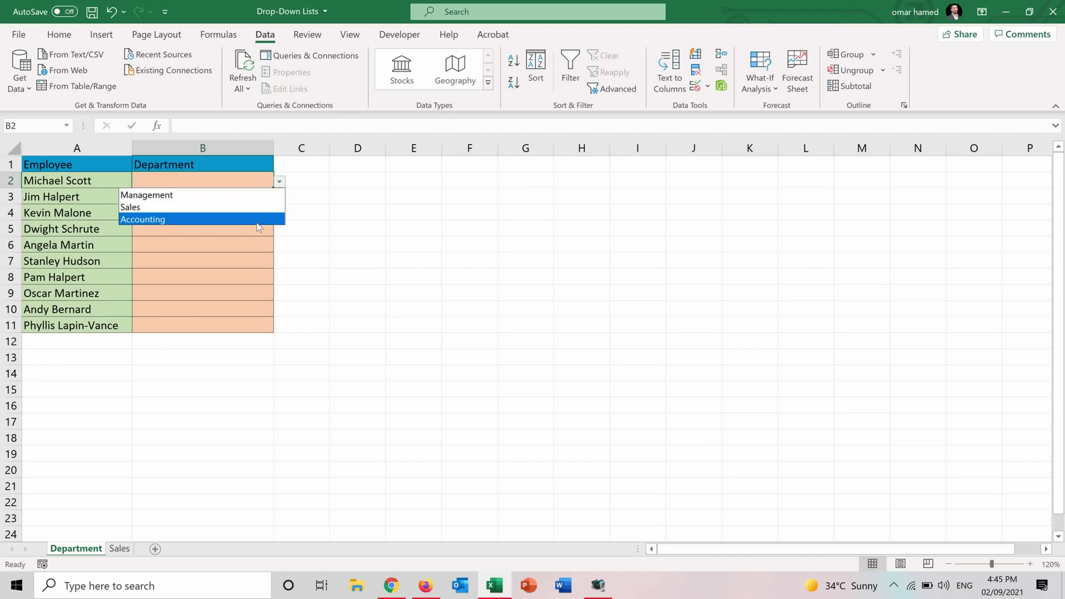
left_click(197, 200)
Choose Sales for B3 and Accounting for B4 from the drop-downs, then go to the Sales sheet.
left_click(175, 196)
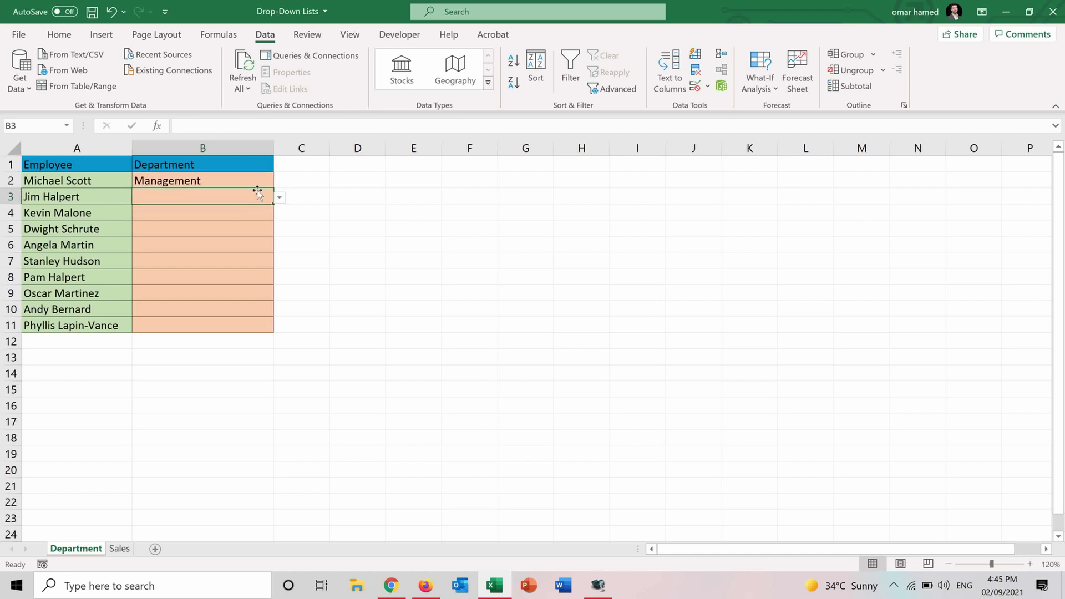
left_click(283, 199)
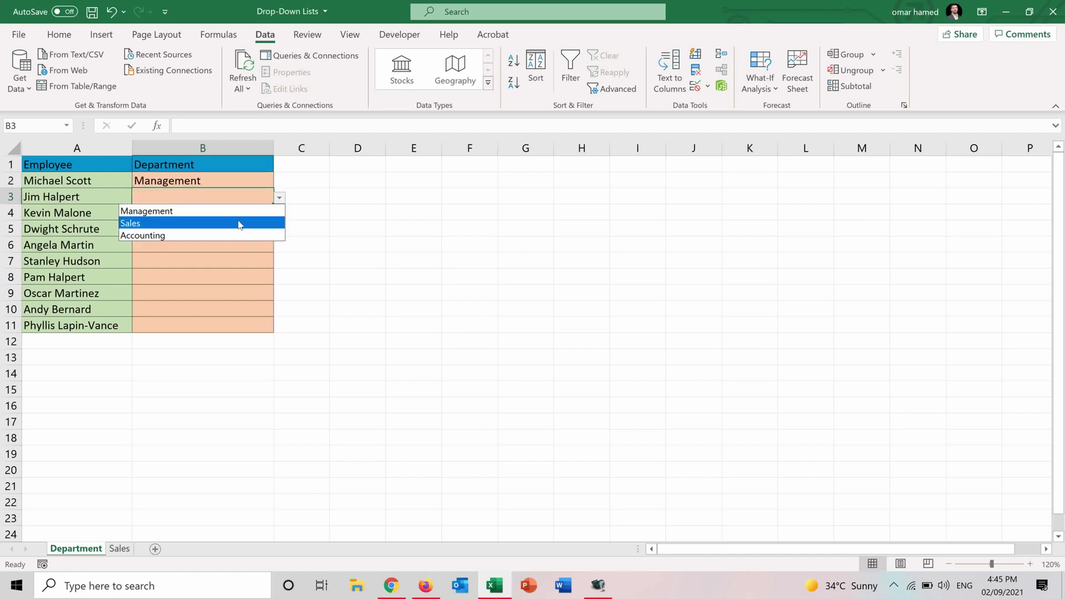
left_click(239, 224)
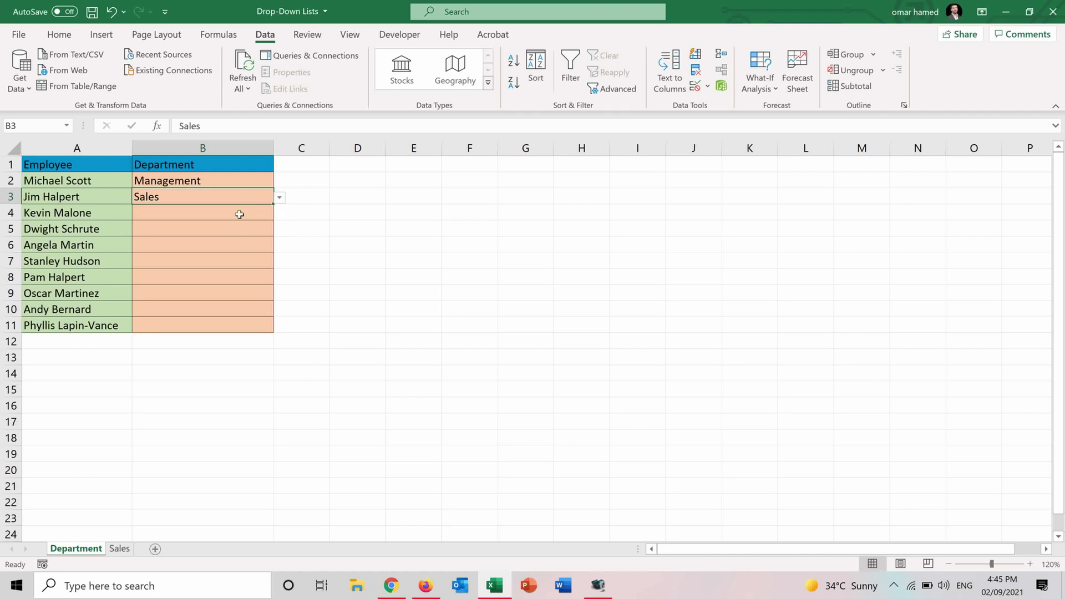
left_click(239, 216)
left_click(278, 214)
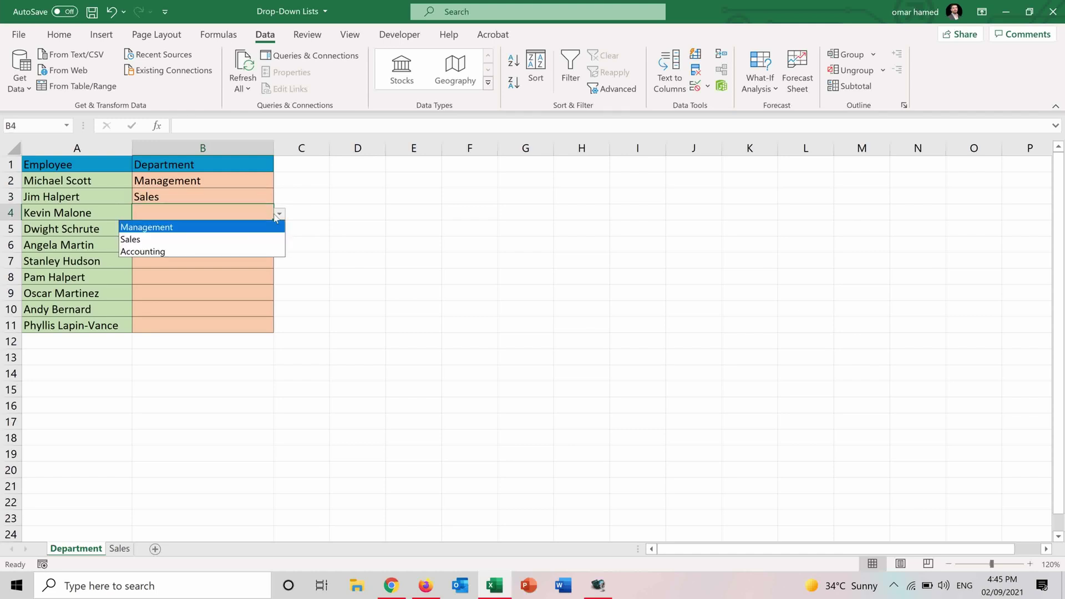
left_click(243, 251)
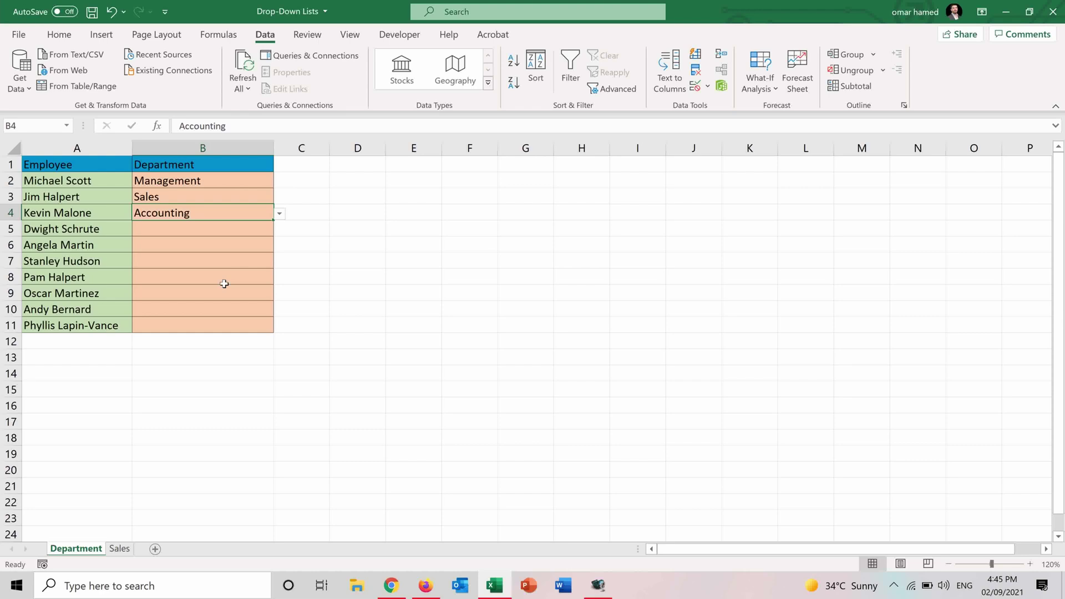
left_click(118, 549)
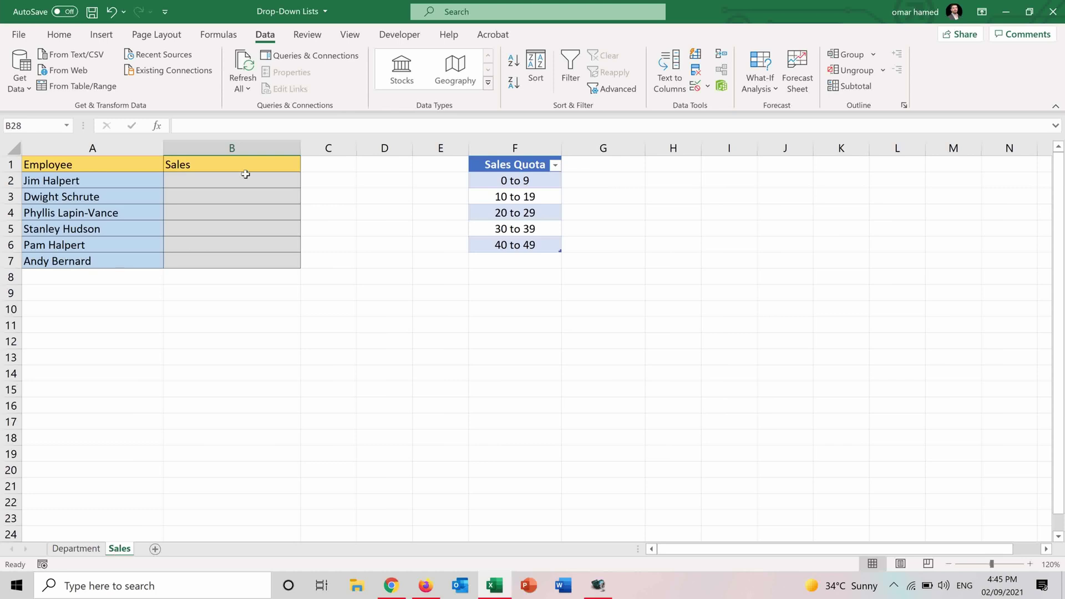
Give Sales-sheet cells B2:B7 a List validation sourced from the quota ranges =$F$2:$F$6.
left_click(242, 179)
left_click_drag(242, 193, 242, 260)
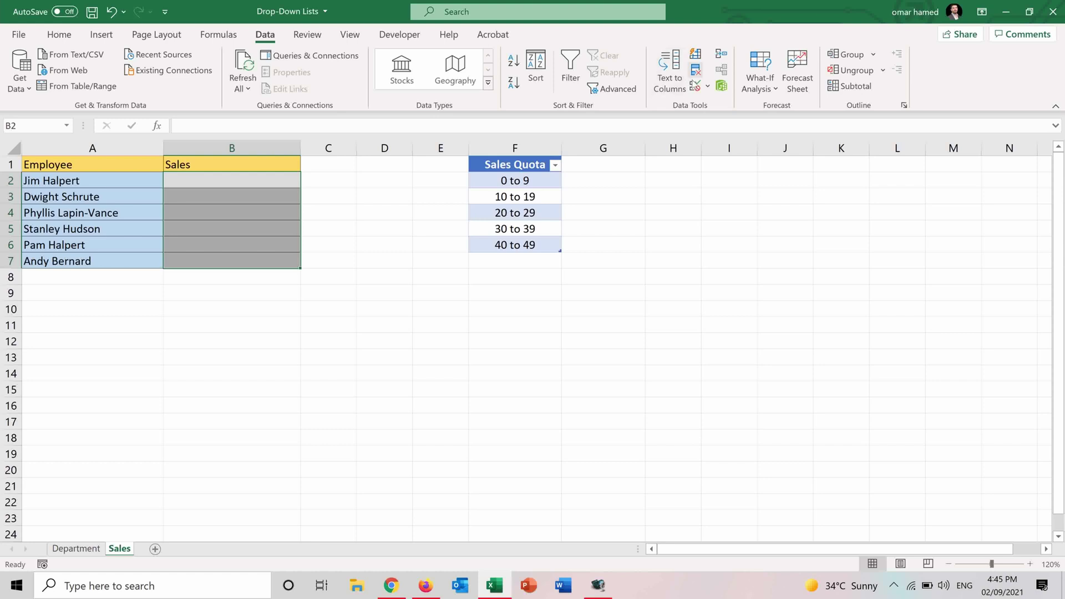
left_click(694, 86)
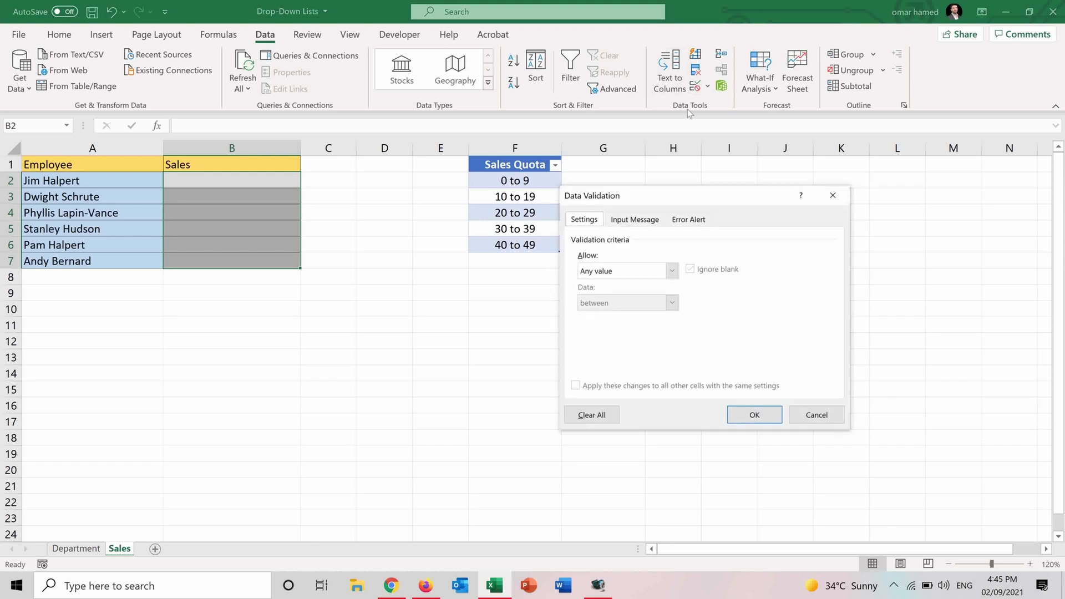
left_click(672, 271)
left_click(638, 316)
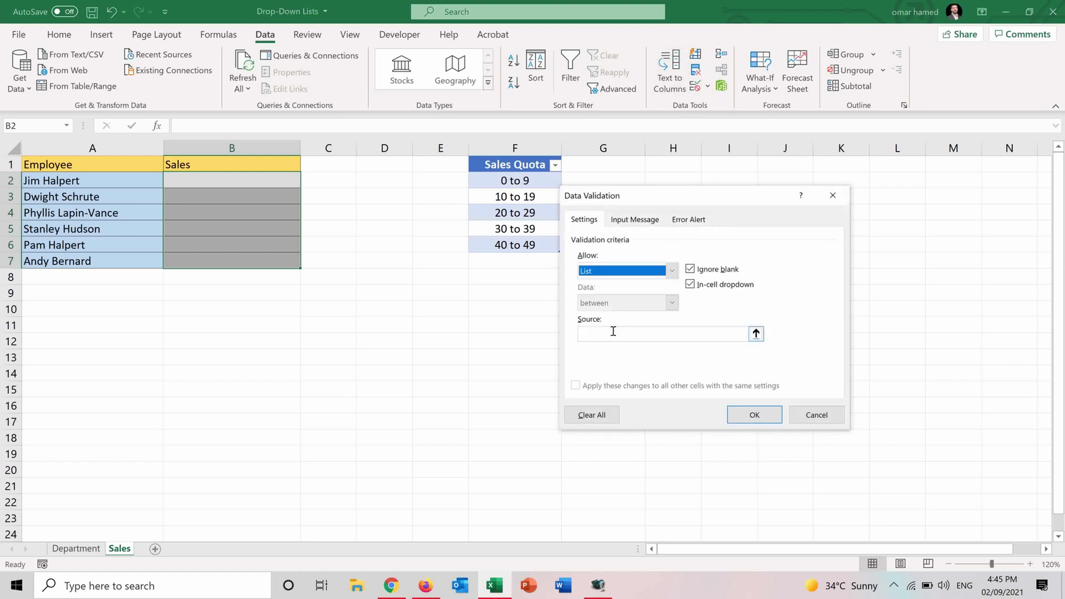
left_click(613, 332)
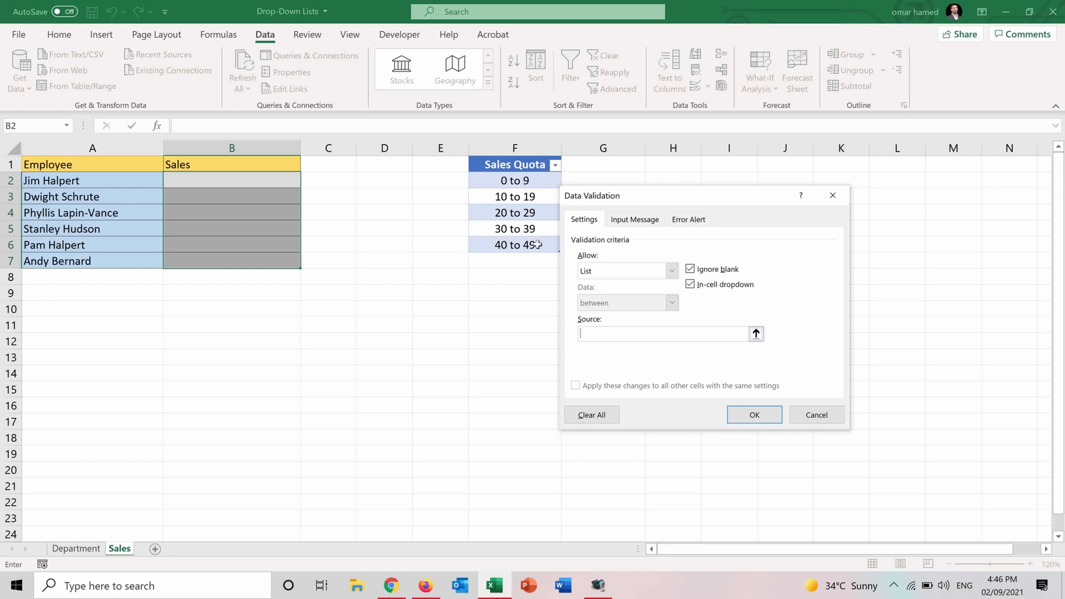
left_click(756, 334)
left_click_drag(514, 180, 526, 244)
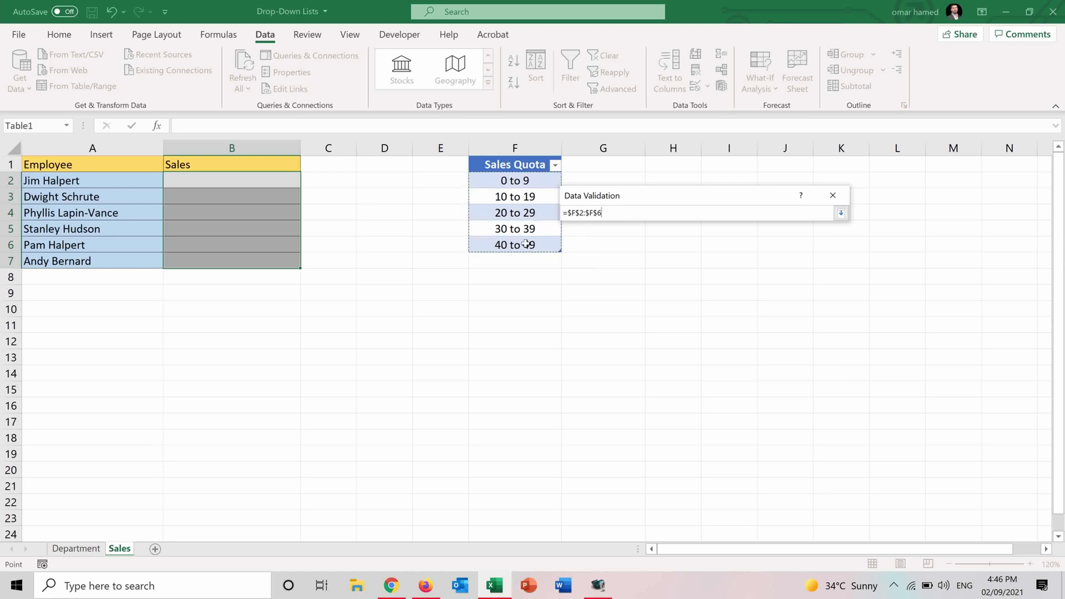
key("Return")
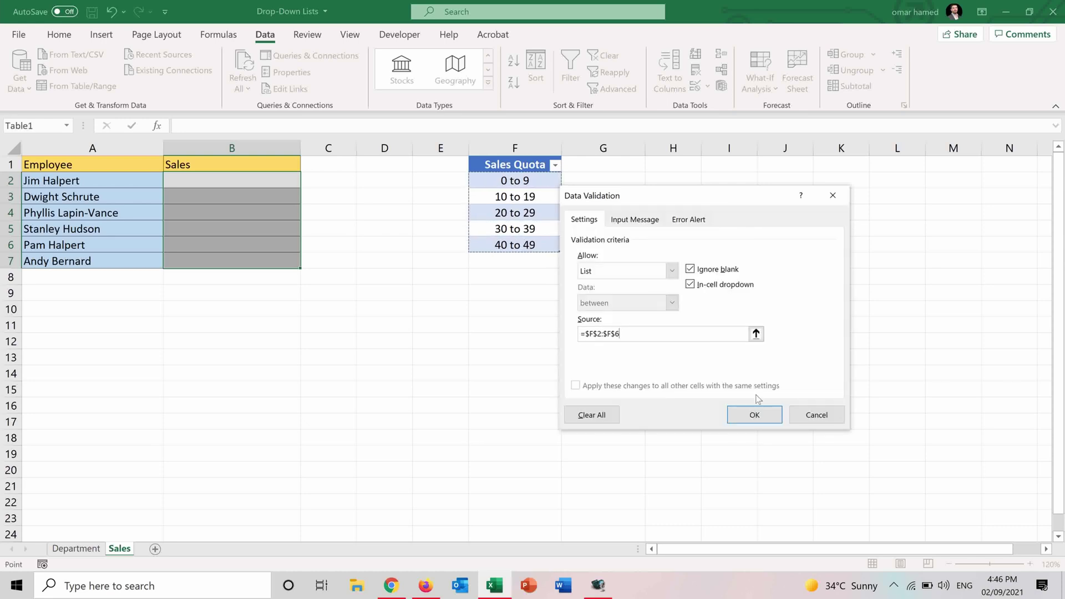
left_click(729, 413)
left_click(276, 194)
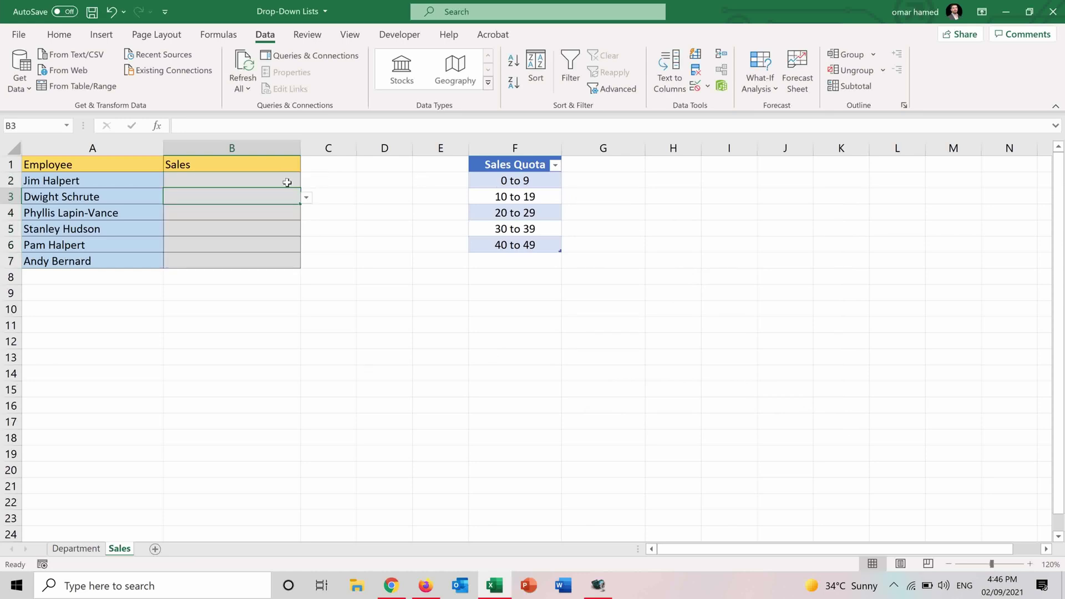
Choose 20 to 29 for B2, 10 to 19 for B5 and 0 to 9 for B7 from the quota drop-downs.
left_click(289, 183)
left_click(304, 182)
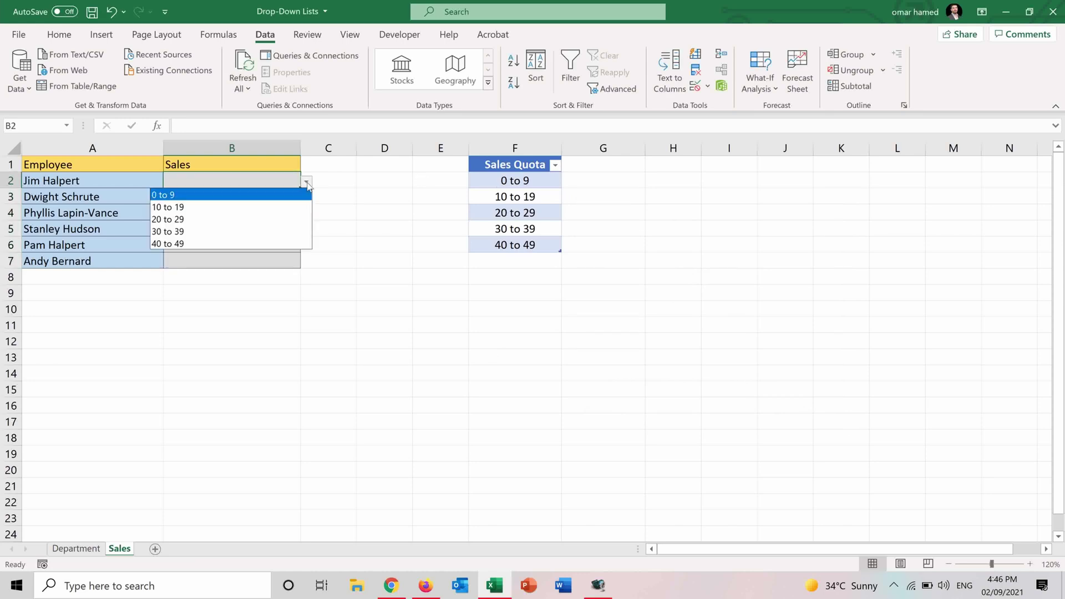
left_click(285, 221)
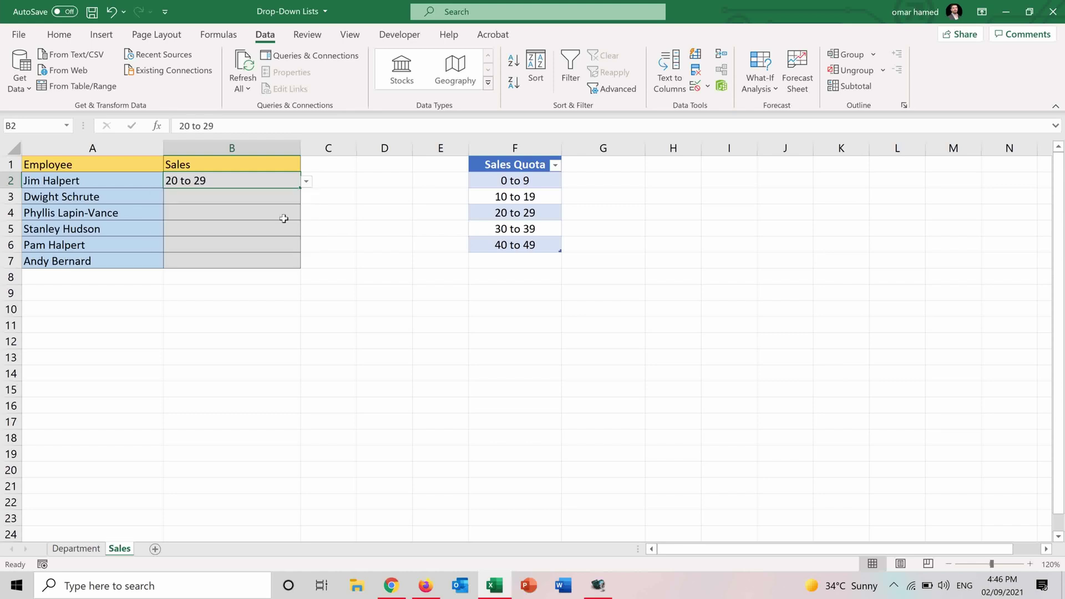
left_click(222, 230)
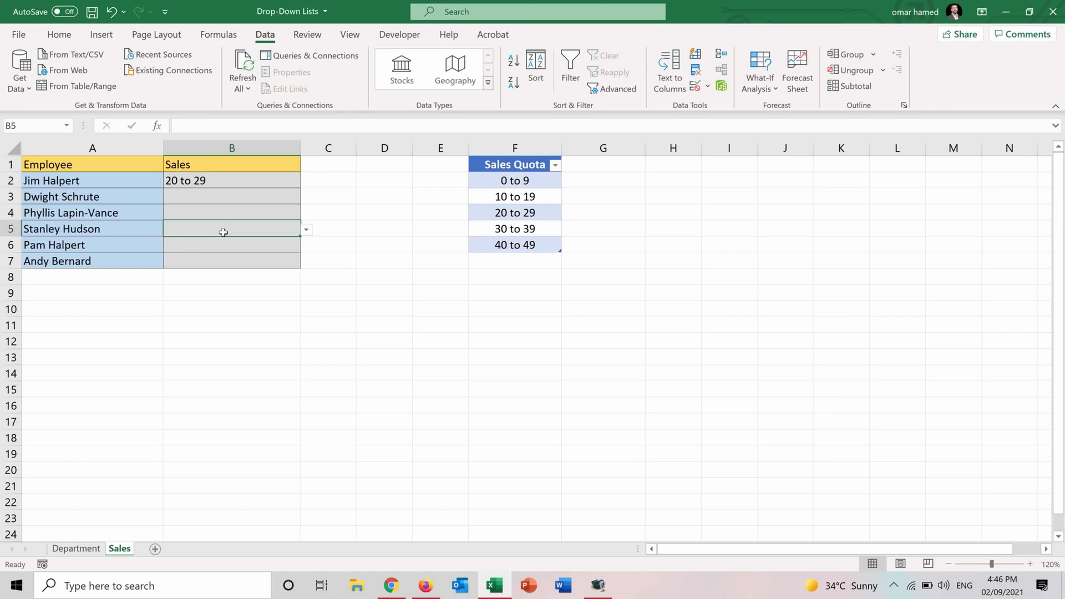
left_click(307, 231)
left_click(254, 257)
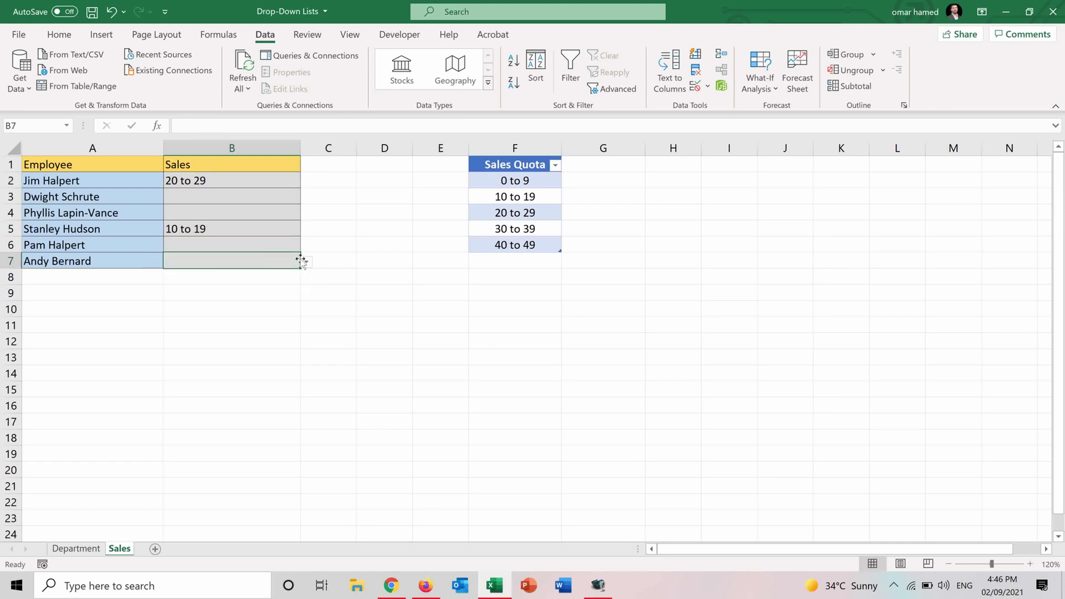
left_click(269, 275)
left_click_drag(492, 171, 515, 261)
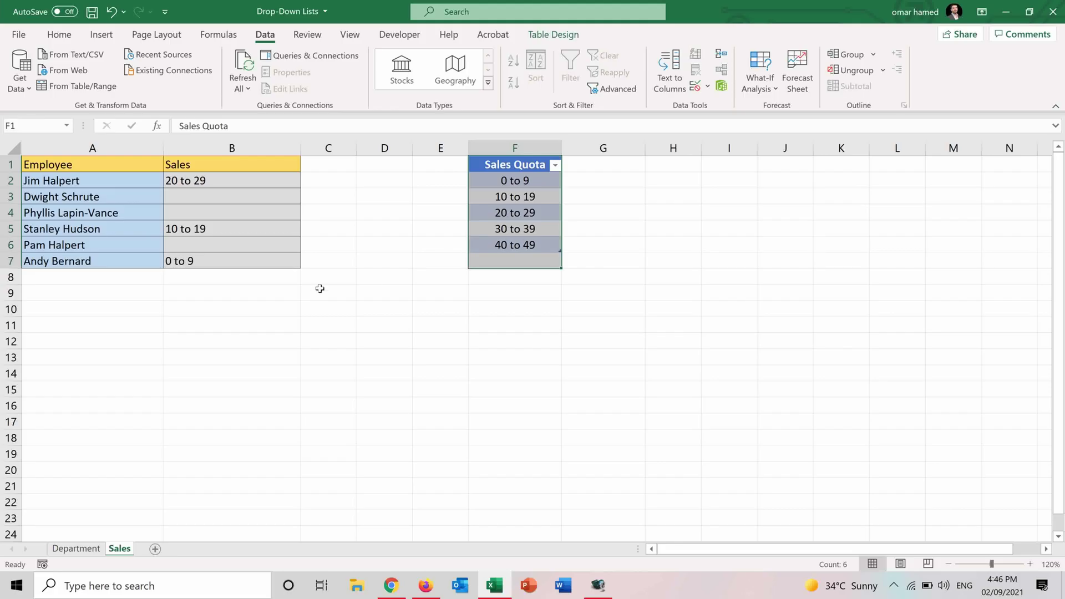